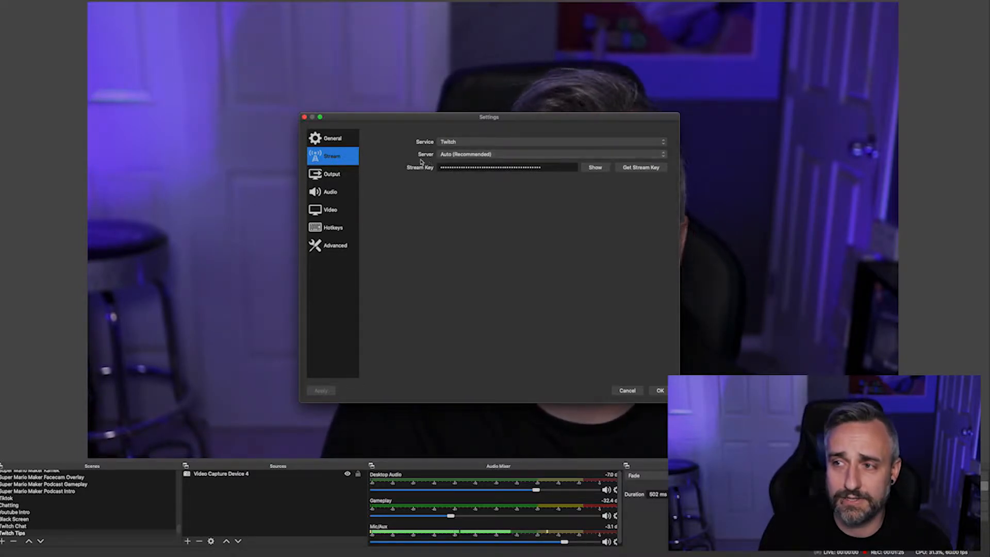
- Review the Output streaming and recording settings, then move to the Audio settings page
{"action": "left_click", "coordinate": [333, 176]}
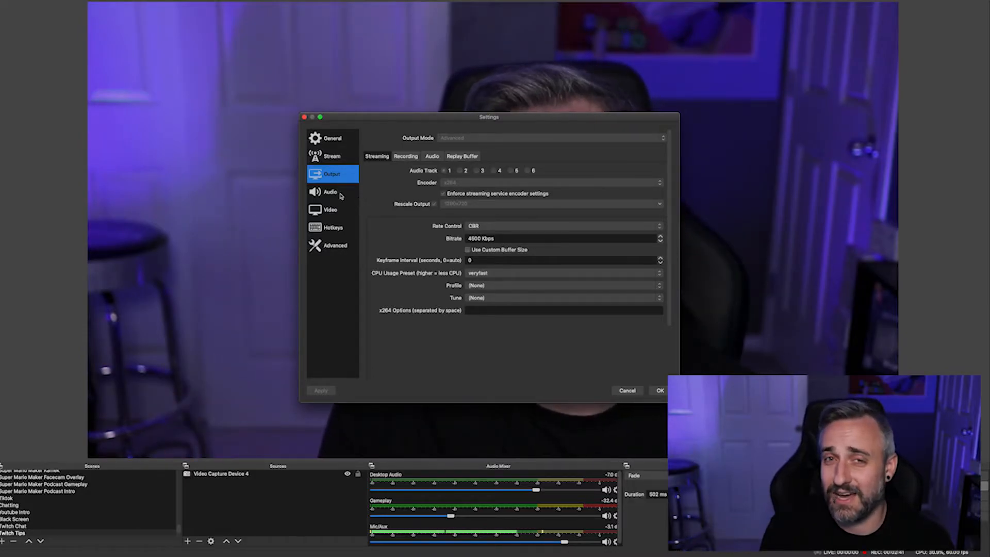
{"action": "left_click", "coordinate": [405, 156]}
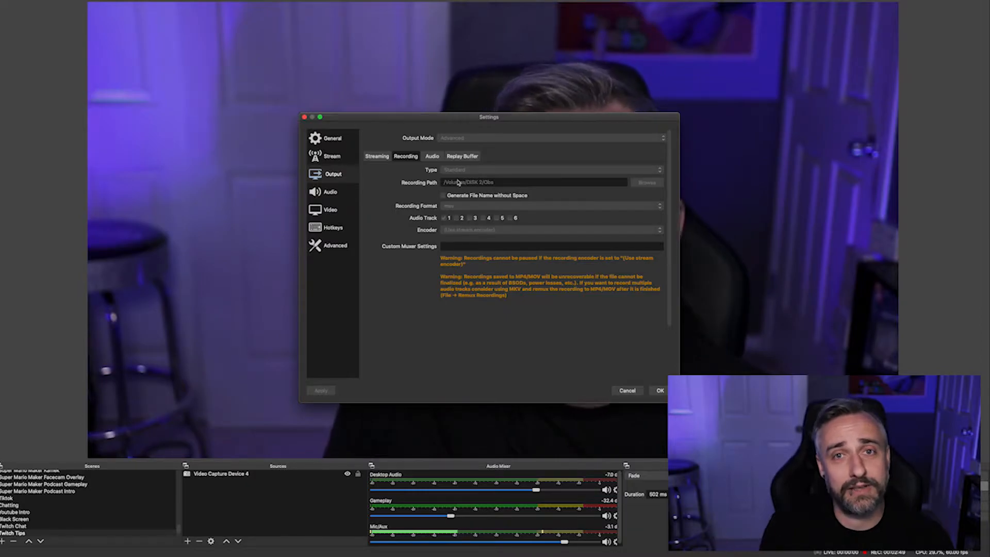
{"action": "left_click", "coordinate": [343, 193]}
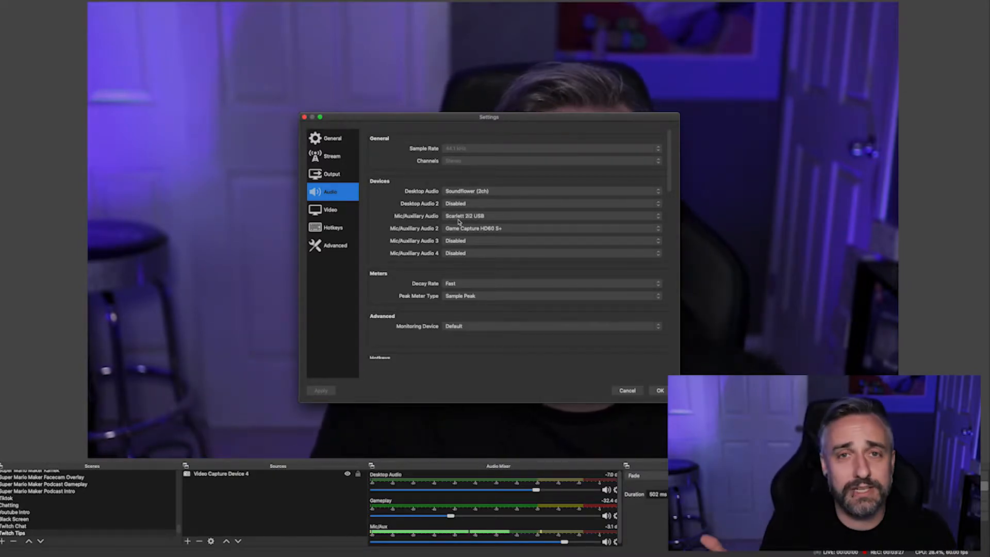
- Inspect the audio device choices and advanced settings, then close the Settings window
{"action": "left_click", "coordinate": [659, 216]}
{"action": "left_click", "coordinate": [659, 218]}
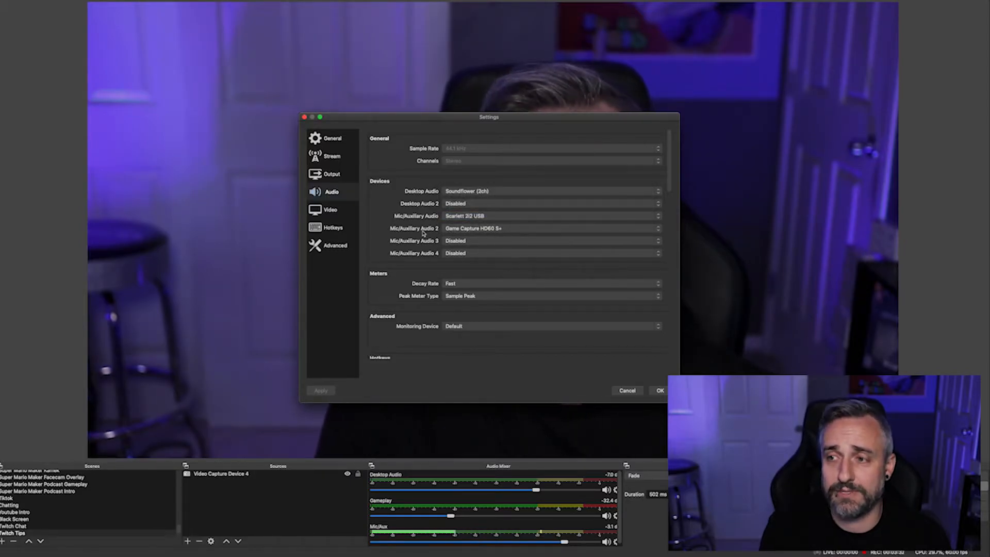
{"action": "left_click", "coordinate": [659, 228]}
{"action": "left_click", "coordinate": [659, 230]}
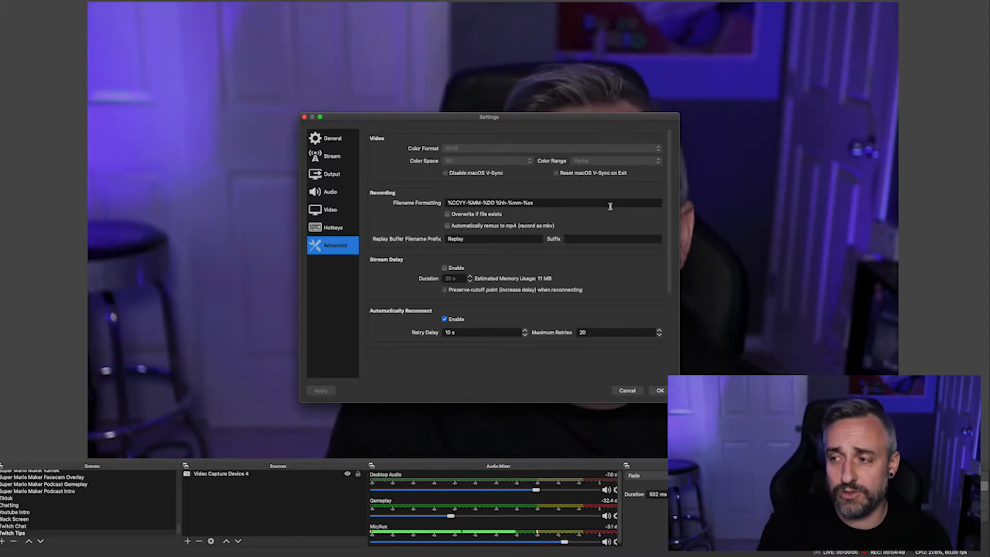
{"action": "mouse_move", "coordinate": [610, 206]}
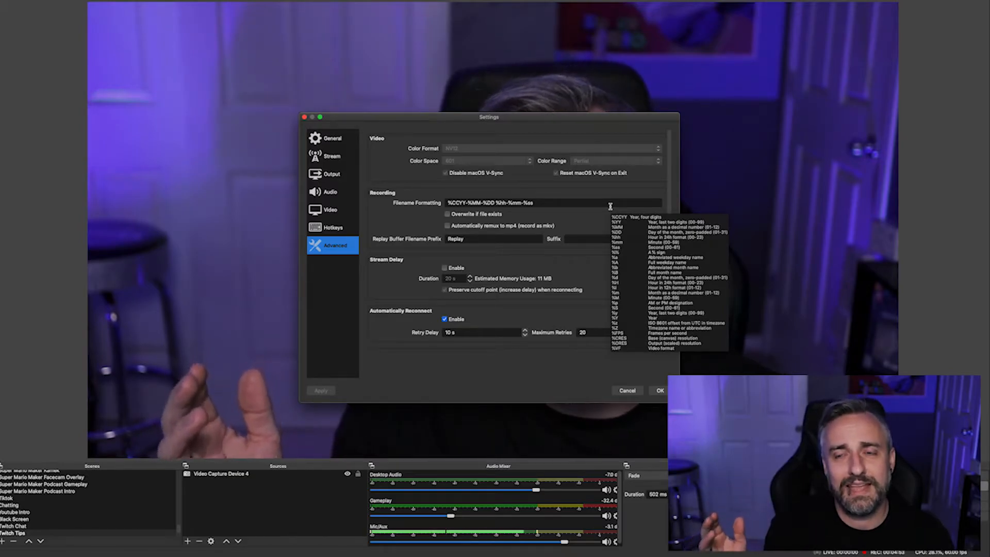
{"action": "left_click", "coordinate": [659, 391]}
- Switch to the Nintendo Power Cast 1 Guest scene
{"action": "left_click", "coordinate": [149, 531]}
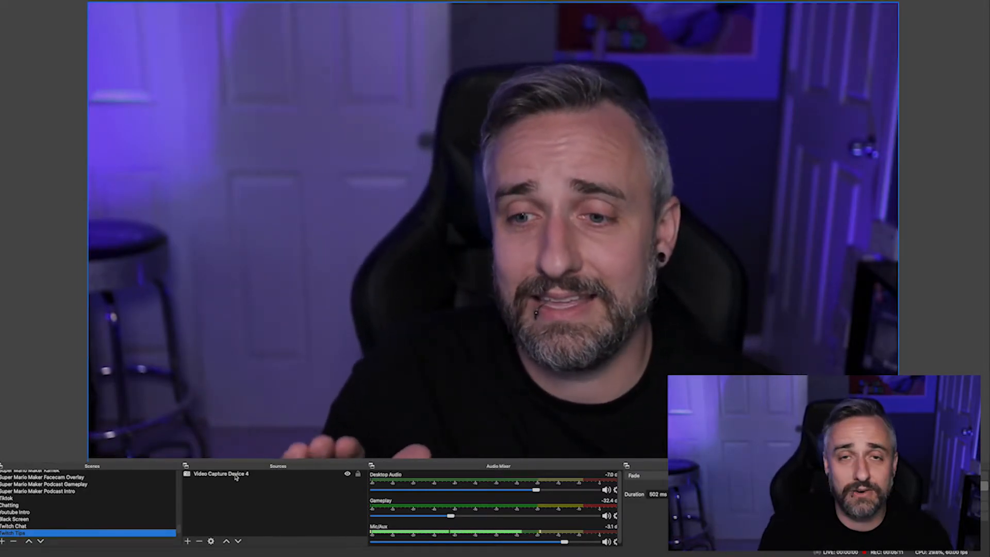
{"action": "scroll", "coordinate": [154, 491], "scroll_direction": "up", "scroll_amount": 15}
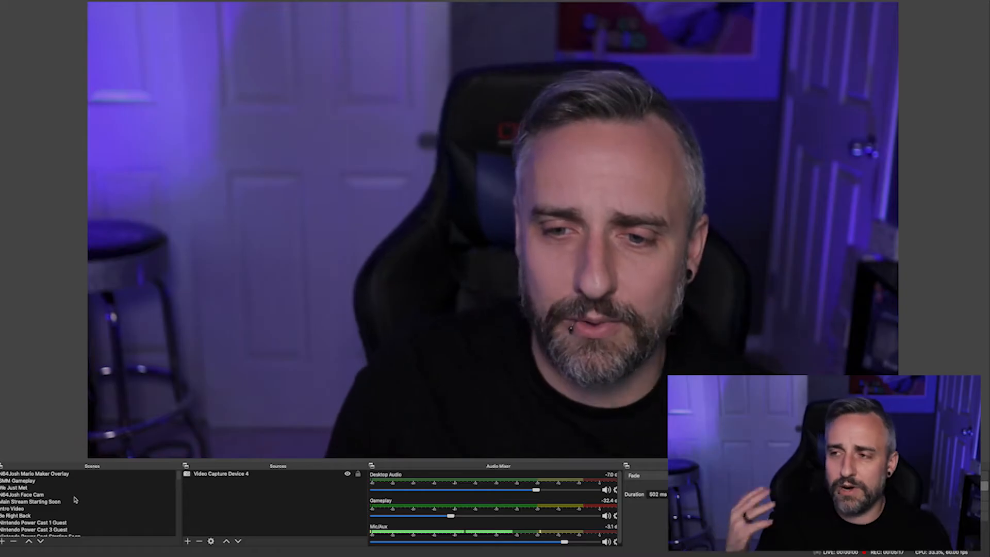
{"action": "scroll", "coordinate": [79, 499], "scroll_direction": "down", "scroll_amount": 1}
{"action": "scroll", "coordinate": [80, 500], "scroll_direction": "down", "scroll_amount": 3}
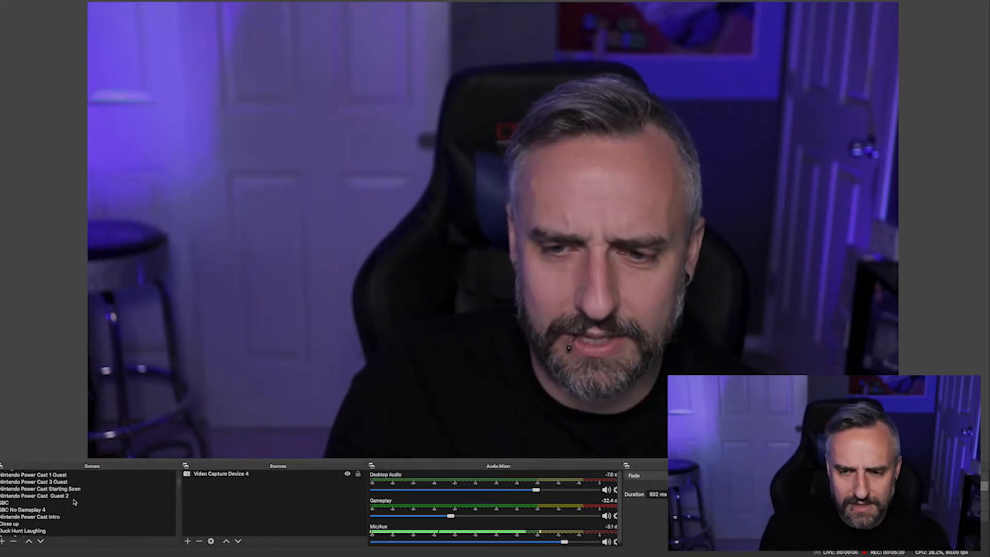
{"action": "left_click", "coordinate": [45, 486]}
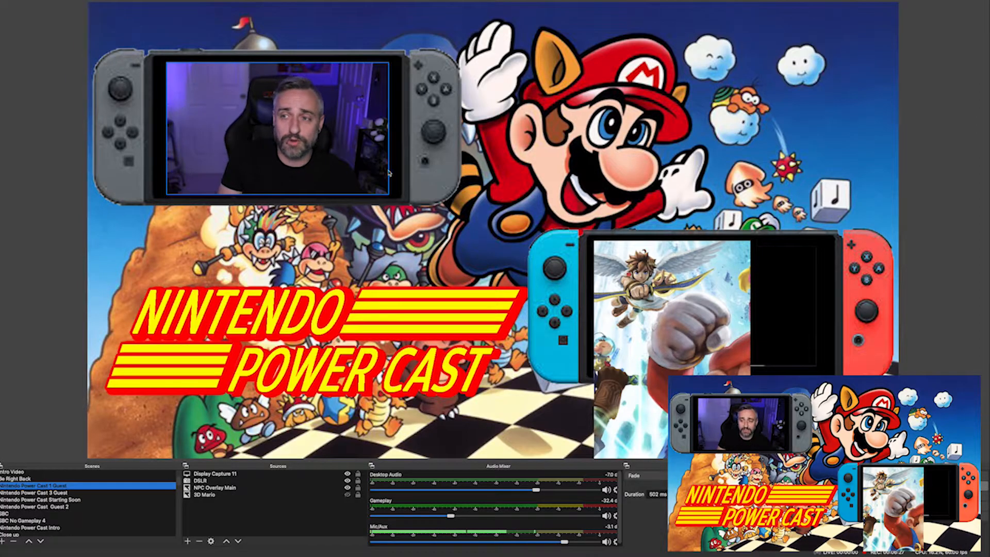
- Change the display captured by the Display Capture 11 source in its properties
{"action": "left_click", "coordinate": [225, 475]}
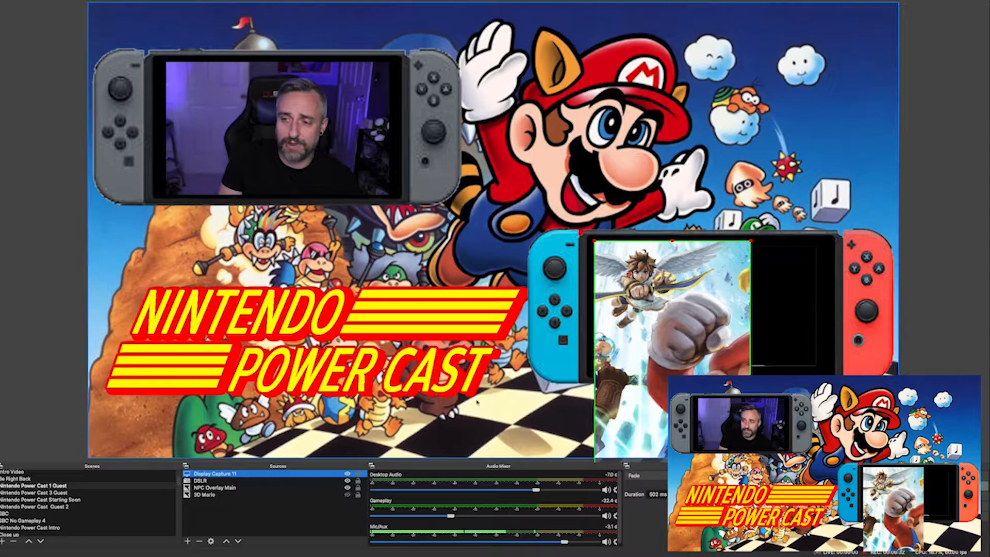
{"action": "double_click", "coordinate": [269, 474]}
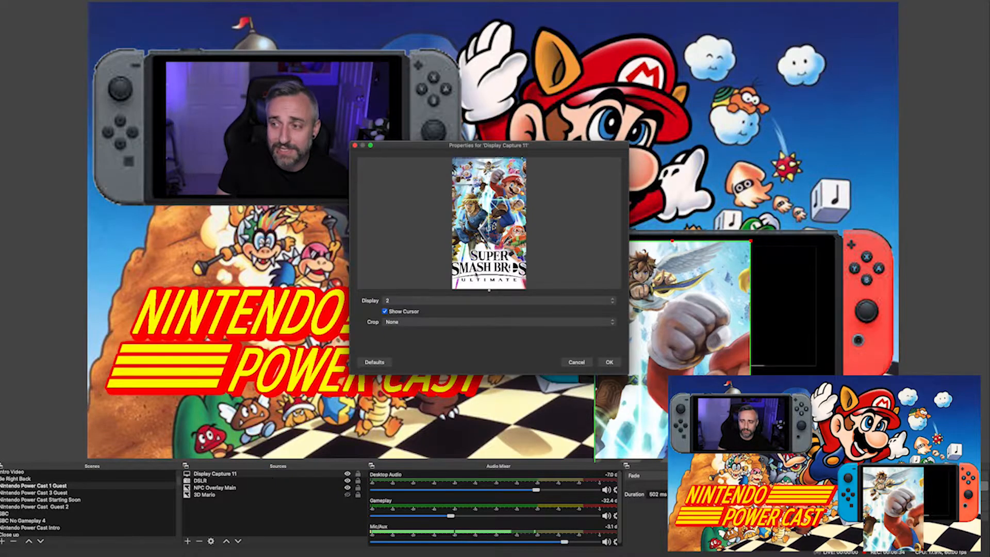
{"action": "left_click", "coordinate": [611, 300]}
{"action": "left_click", "coordinate": [608, 288]}
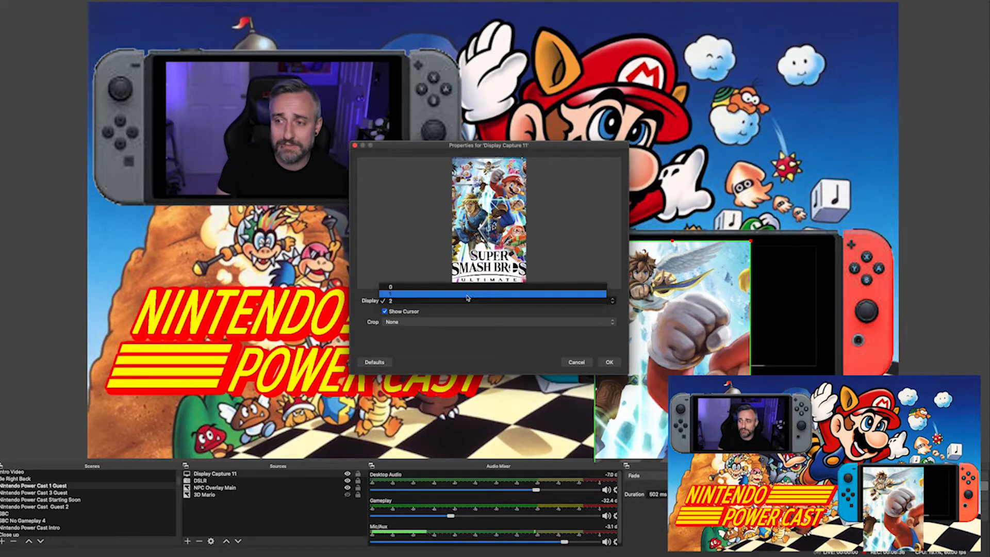
{"action": "left_click", "coordinate": [609, 362]}
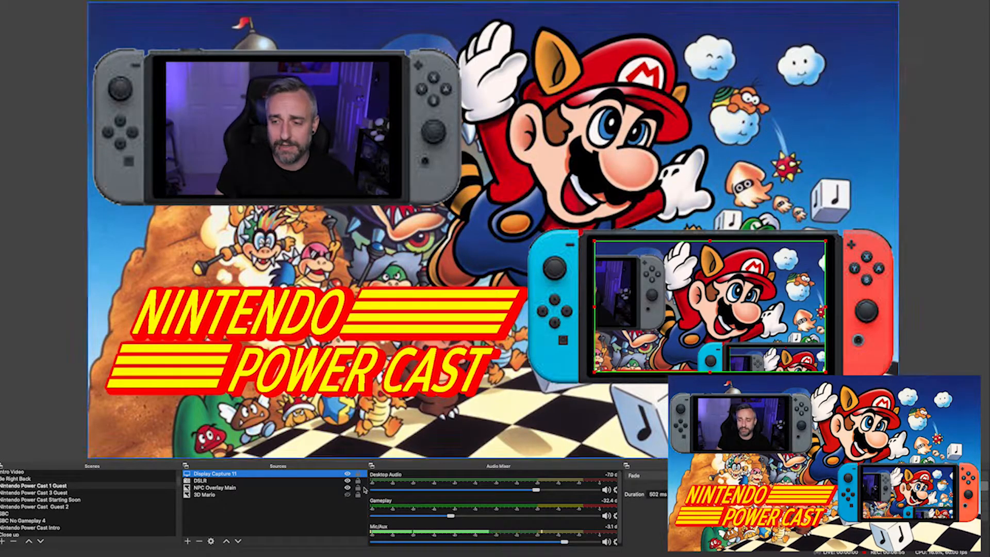
- Toggle the Display Capture 11 source's visibility in the scene
{"action": "left_click", "coordinate": [348, 473]}
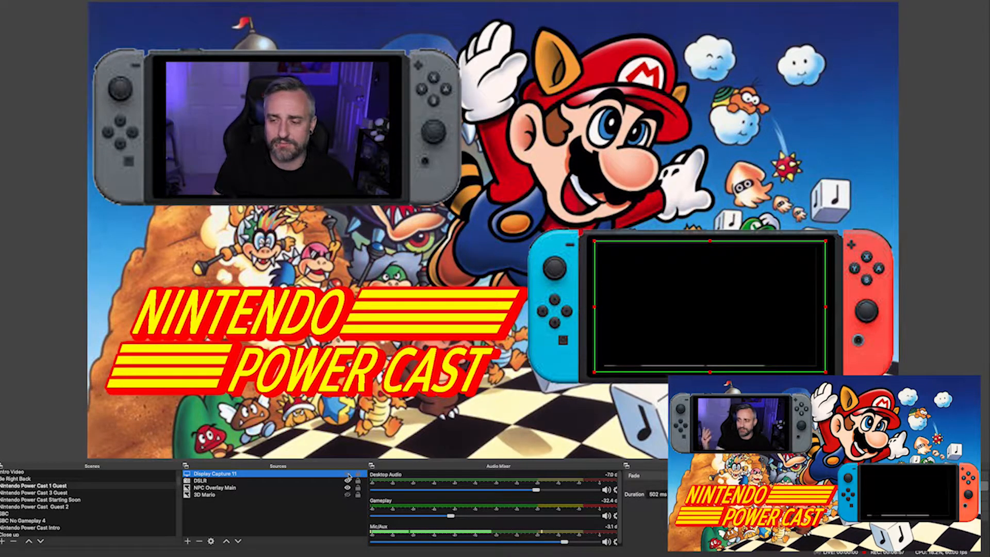
{"action": "left_click", "coordinate": [348, 473]}
{"action": "left_click", "coordinate": [347, 473]}
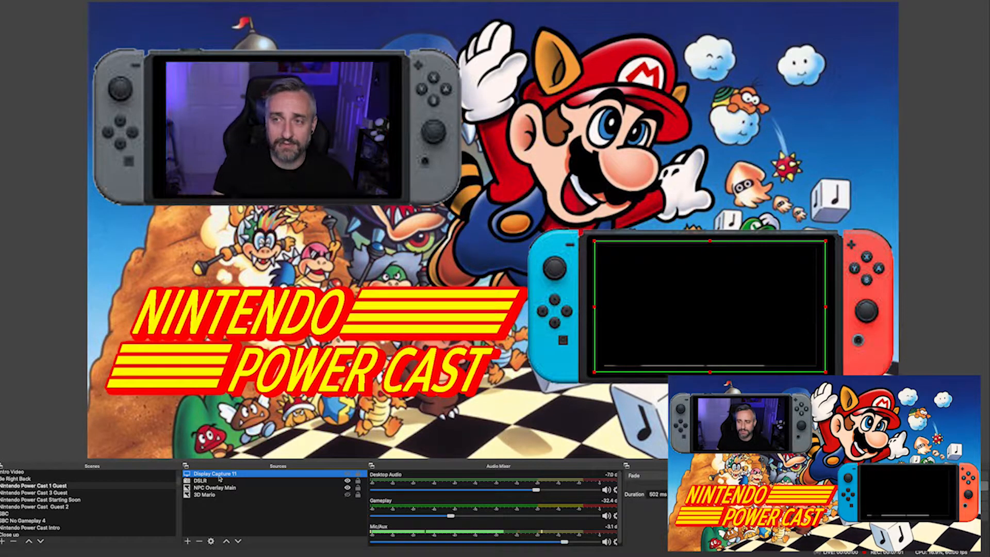
- Select the DSLR and NPC Overlay Main sources and browse the list of source types that can be added
{"action": "left_click", "coordinate": [217, 481]}
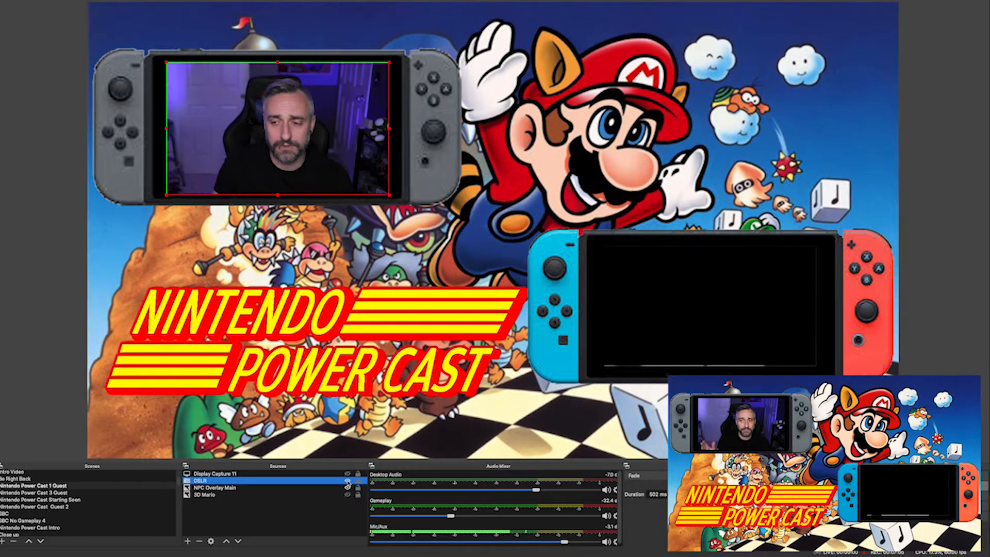
{"action": "left_click", "coordinate": [223, 491]}
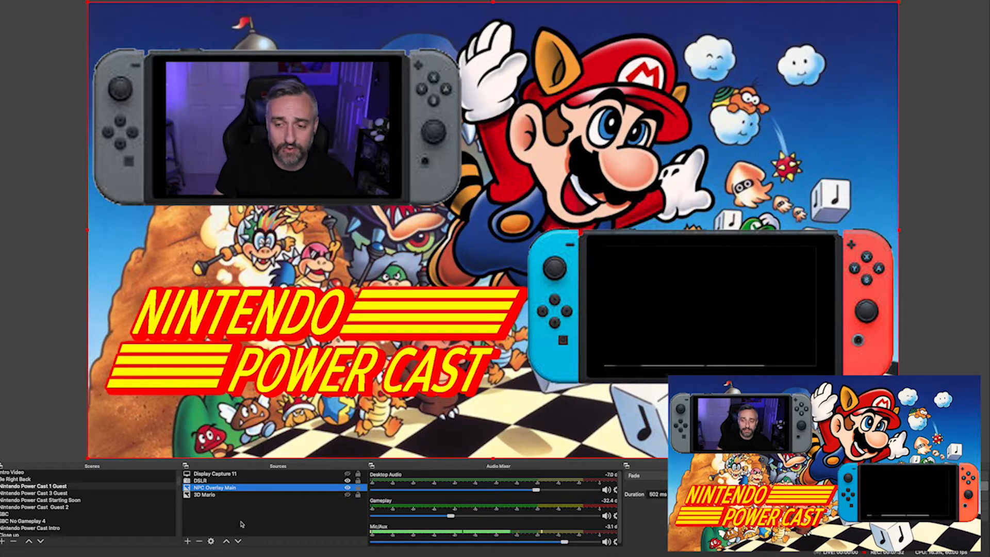
{"action": "left_click", "coordinate": [189, 541]}
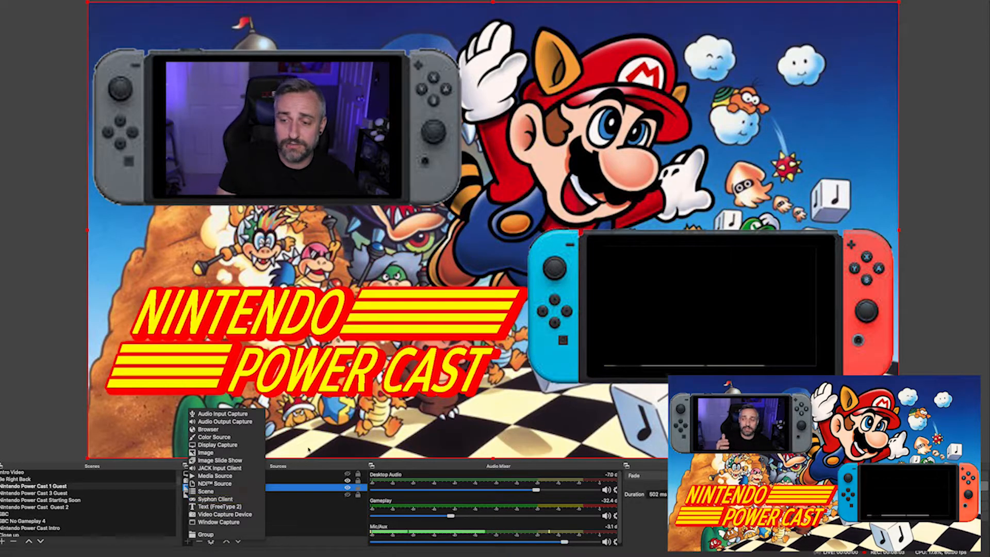
{"action": "left_click", "coordinate": [257, 422]}
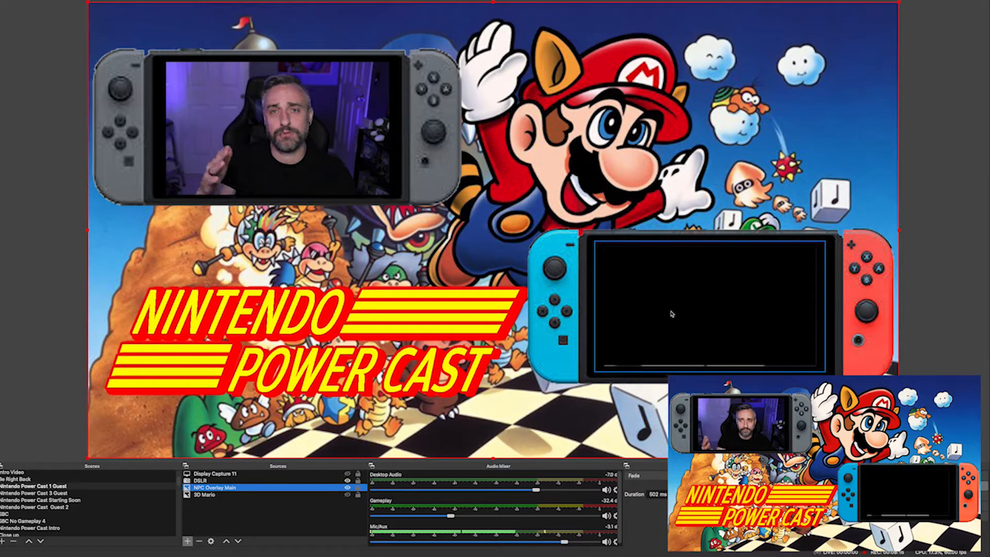
- Switch to the N64Josh Mario Maker Overlay scene
{"action": "scroll", "coordinate": [46, 482], "scroll_direction": "up", "scroll_amount": 3}
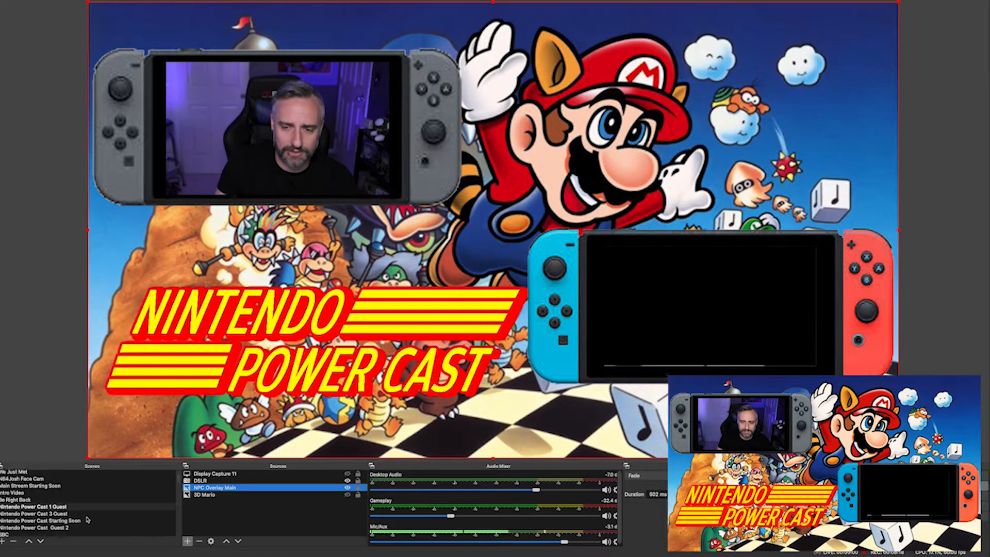
{"action": "left_click", "coordinate": [164, 474]}
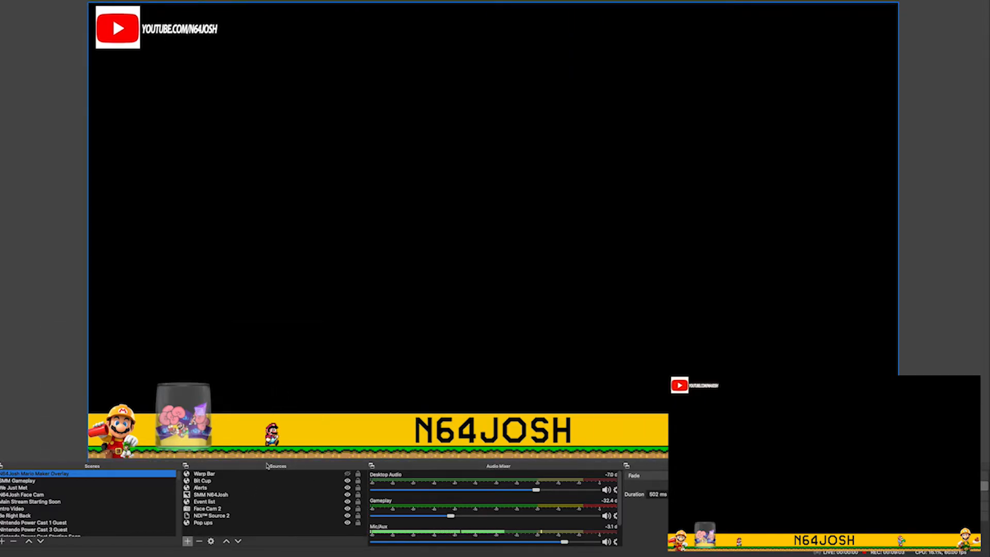
- Select the overlay's sources in turn and open the SMM N64Josh image source properties
{"action": "left_click", "coordinate": [200, 503]}
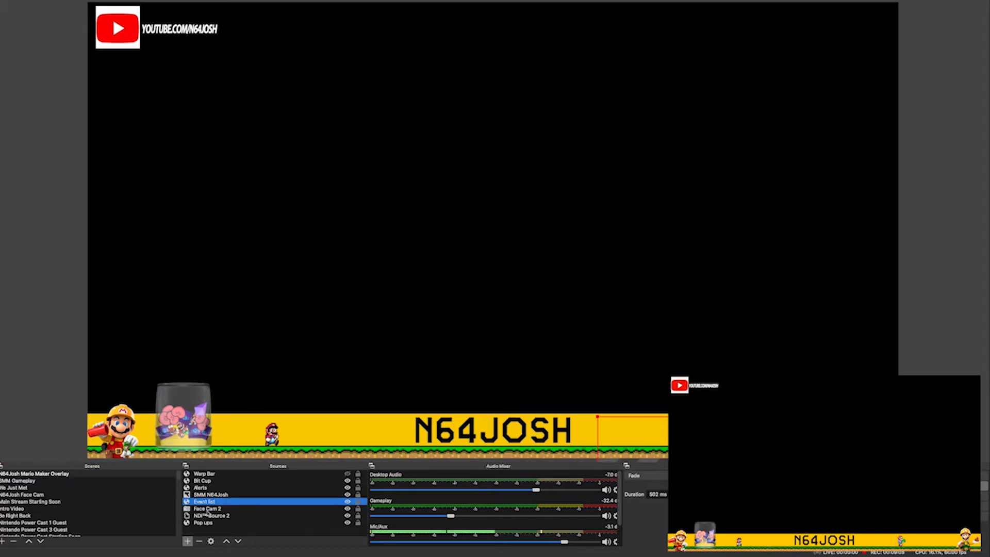
{"action": "left_click", "coordinate": [202, 522]}
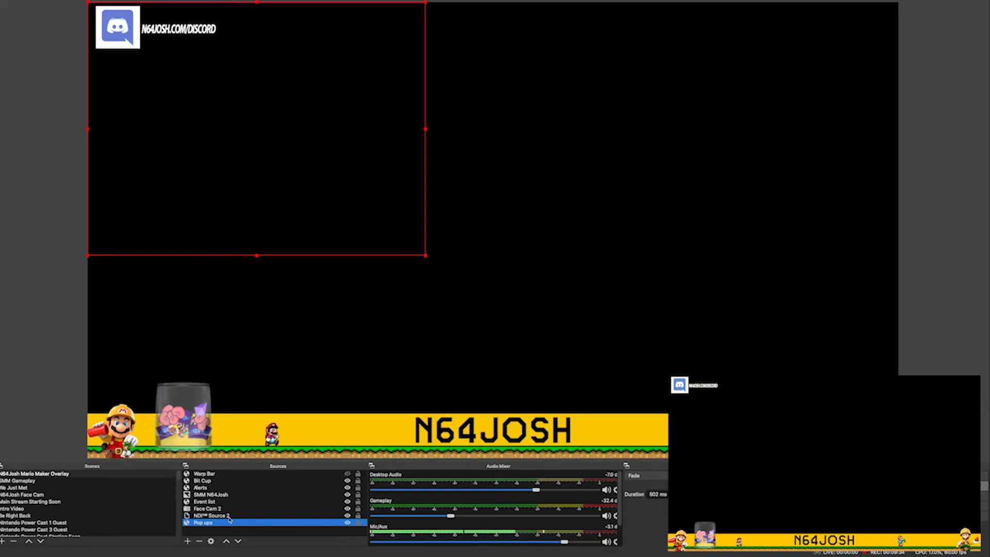
{"action": "left_click", "coordinate": [209, 495]}
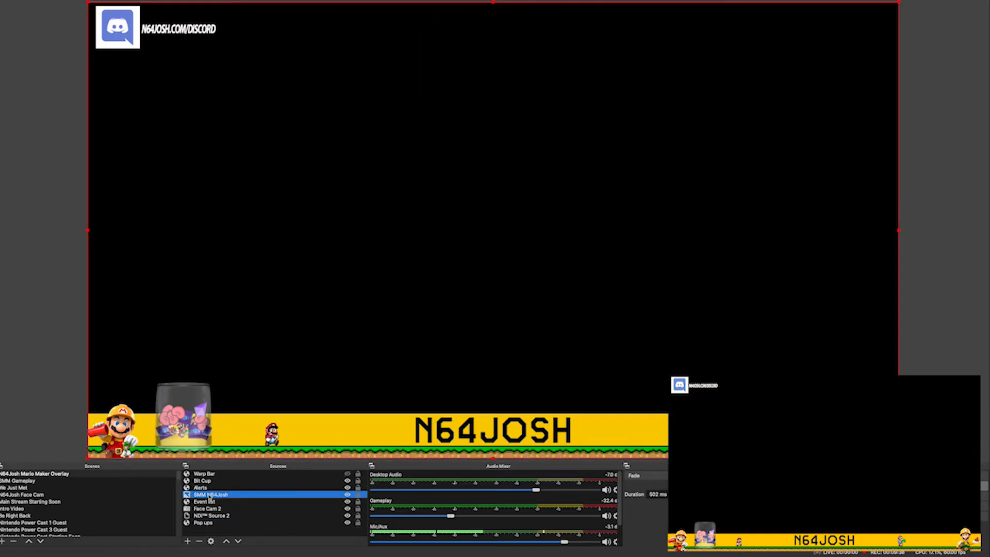
{"action": "double_click", "coordinate": [209, 496]}
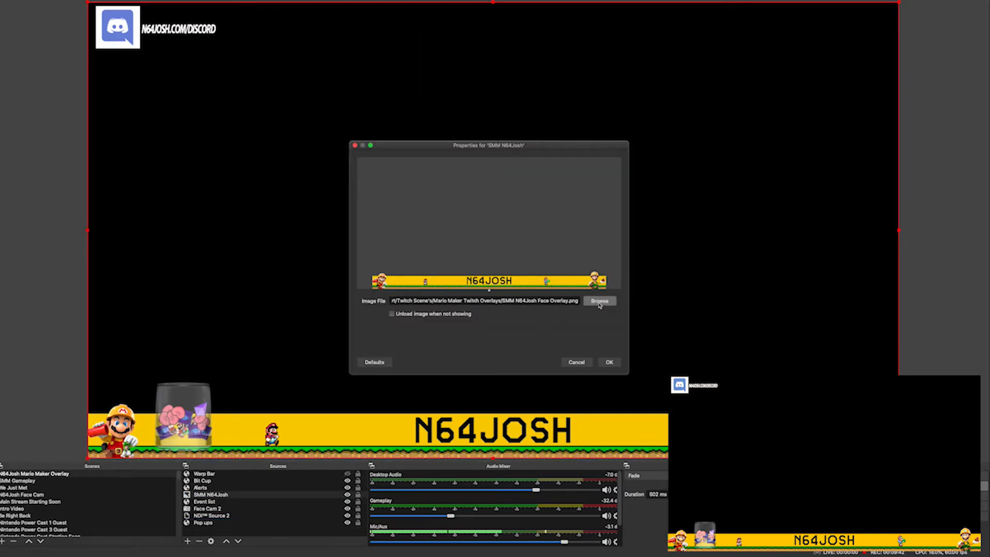
{"action": "left_click", "coordinate": [609, 363]}
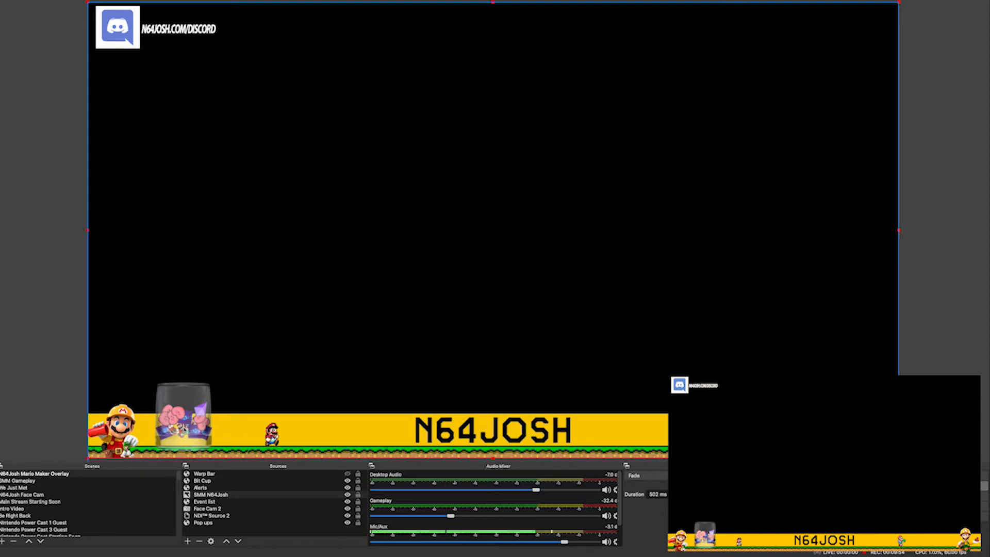
- Switch to the N64Josh Face Cam scene
{"action": "left_click_drag", "start_coordinate": [88, 459], "coordinate": [88, 360]}
{"action": "scroll", "coordinate": [66, 496], "scroll_direction": "down", "scroll_amount": 3}
{"action": "scroll", "coordinate": [46, 491], "scroll_direction": "up", "scroll_amount": 3}
{"action": "left_click", "coordinate": [45, 489]}
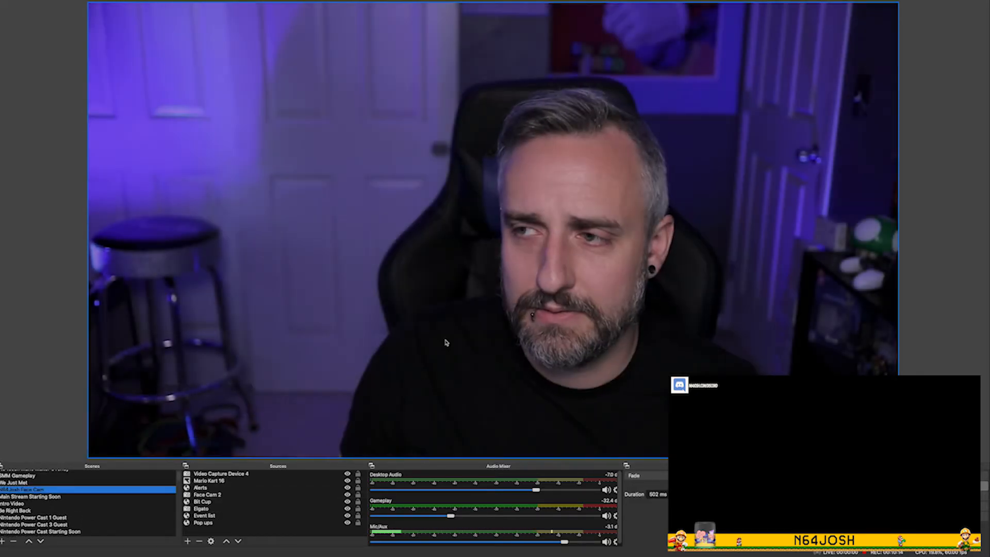
{"action": "left_click", "coordinate": [446, 342]}
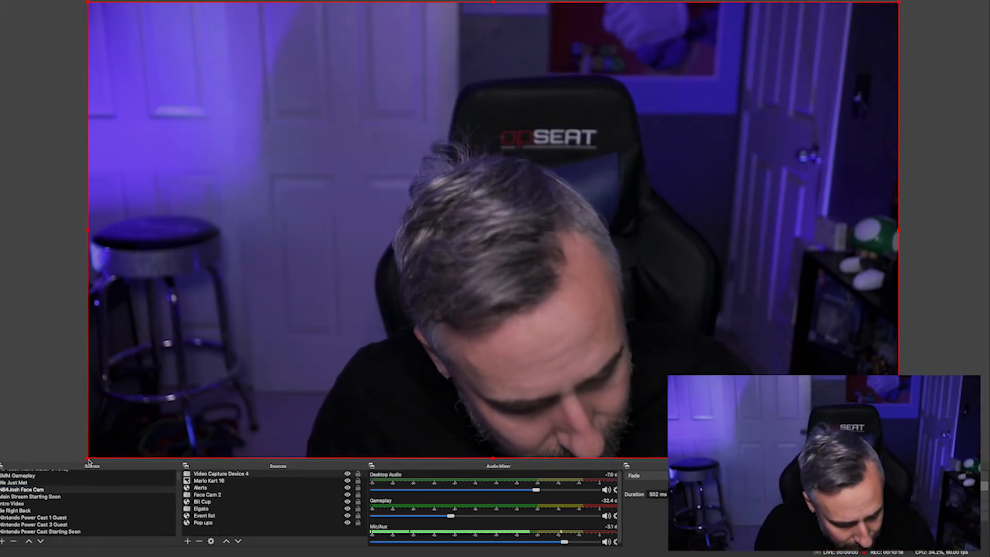
{"action": "left_click_drag", "start_coordinate": [87, 458], "coordinate": [608, 249]}
{"action": "left_click_drag", "start_coordinate": [536, 268], "coordinate": [91, 457]}
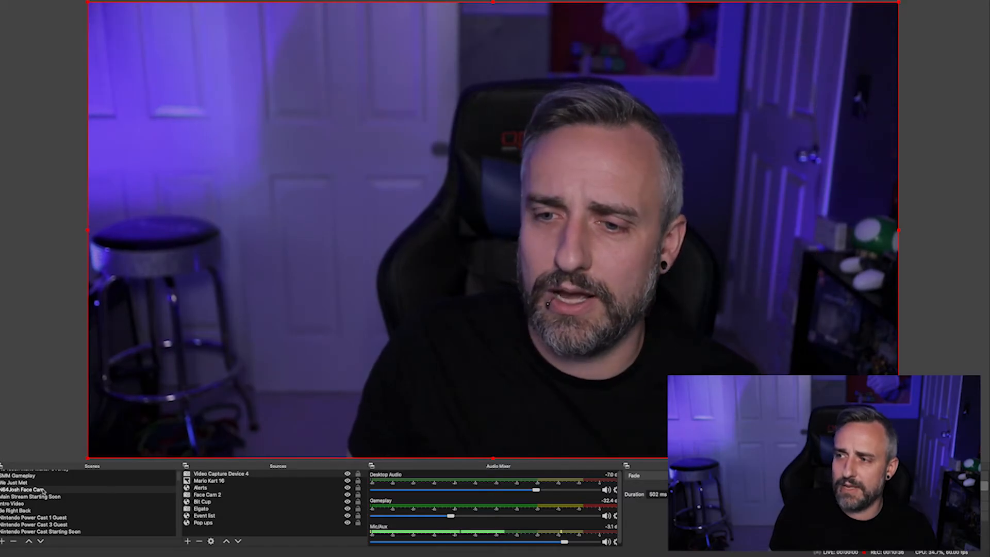
{"action": "left_click_drag", "start_coordinate": [88, 460], "coordinate": [330, 462]}
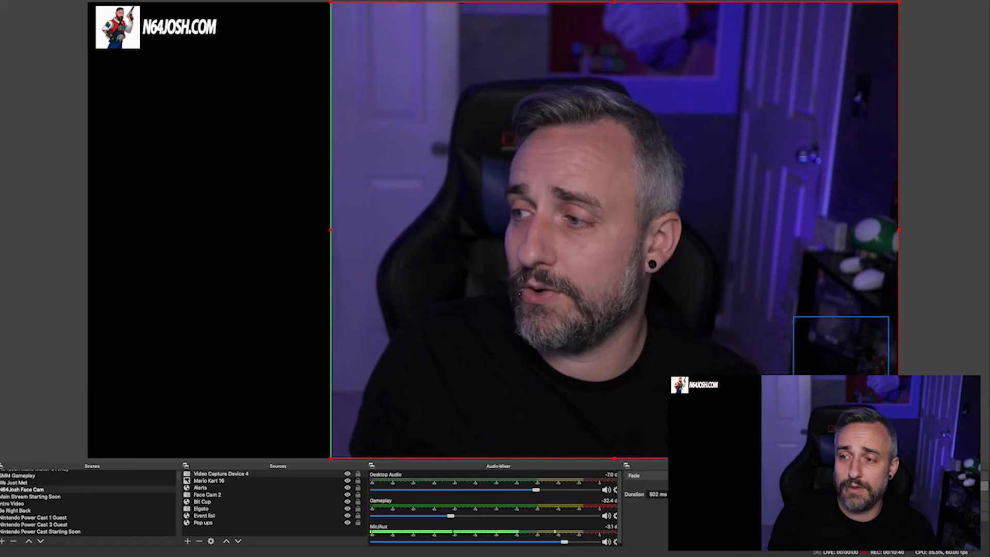
{"action": "left_click_drag", "start_coordinate": [891, 229], "coordinate": [819, 230]}
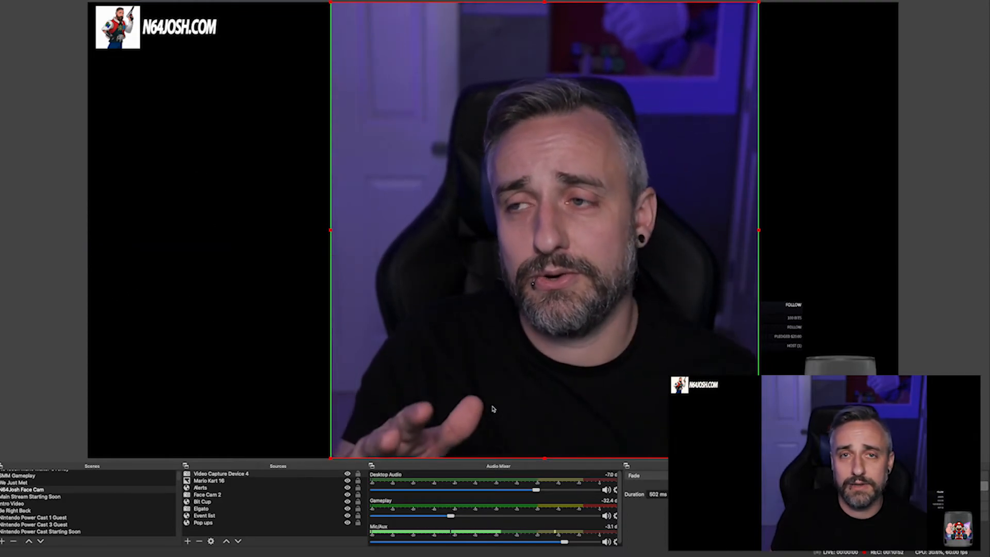
{"action": "left_click_drag", "start_coordinate": [321, 233], "coordinate": [83, 230]}
{"action": "left_click_drag", "start_coordinate": [760, 233], "coordinate": [904, 229]}
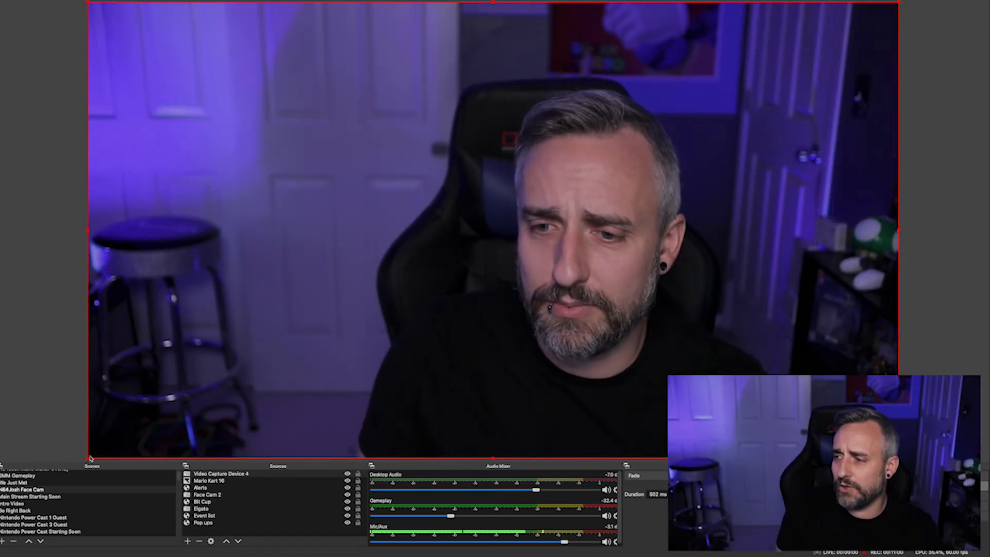
- Shrink the face cam video source to about two-thirds of the canvas, leaving the logo corner uncovered
{"action": "left_click_drag", "start_coordinate": [98, 455], "coordinate": [256, 390]}
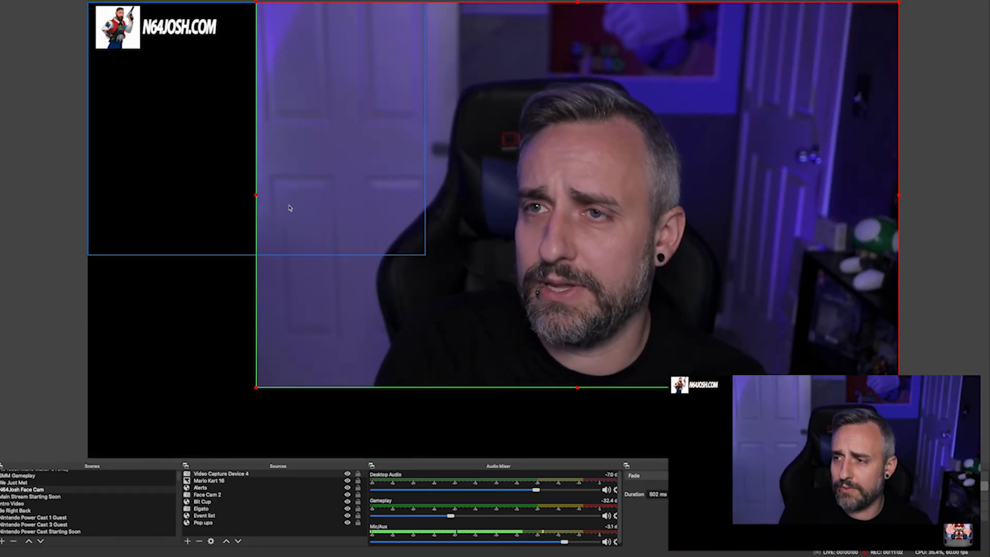
{"action": "left_click_drag", "start_coordinate": [260, 5], "coordinate": [316, 50]}
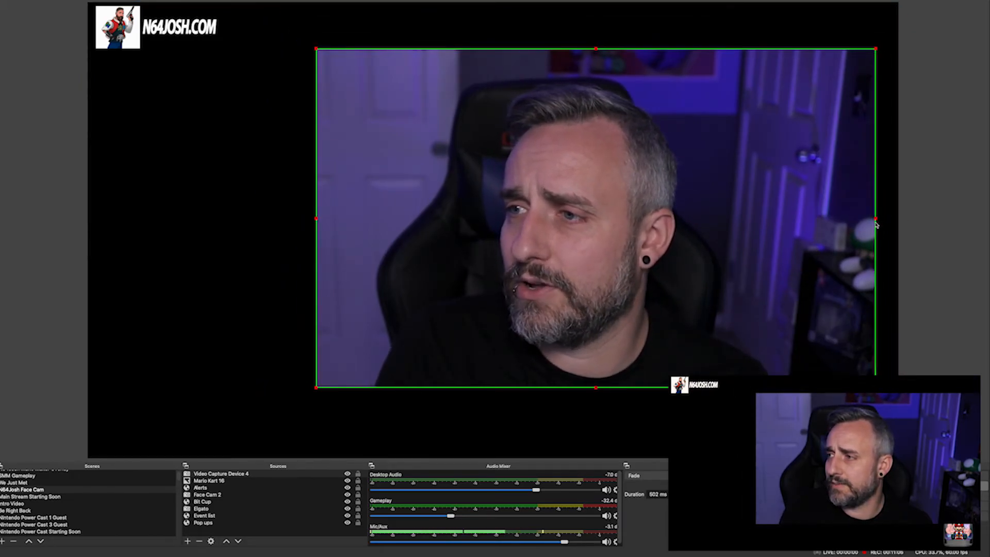
- Move the face cam video source to the canvas's top-left corner, then stretch it back to fill the whole canvas
{"action": "left_click_drag", "start_coordinate": [317, 387], "coordinate": [90, 340]}
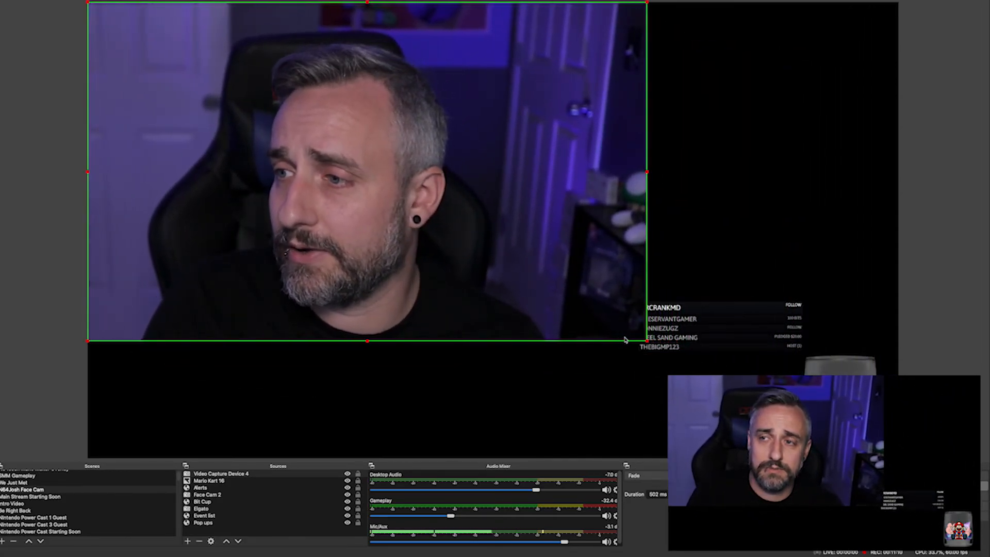
{"action": "left_click_drag", "start_coordinate": [646, 340], "coordinate": [896, 492]}
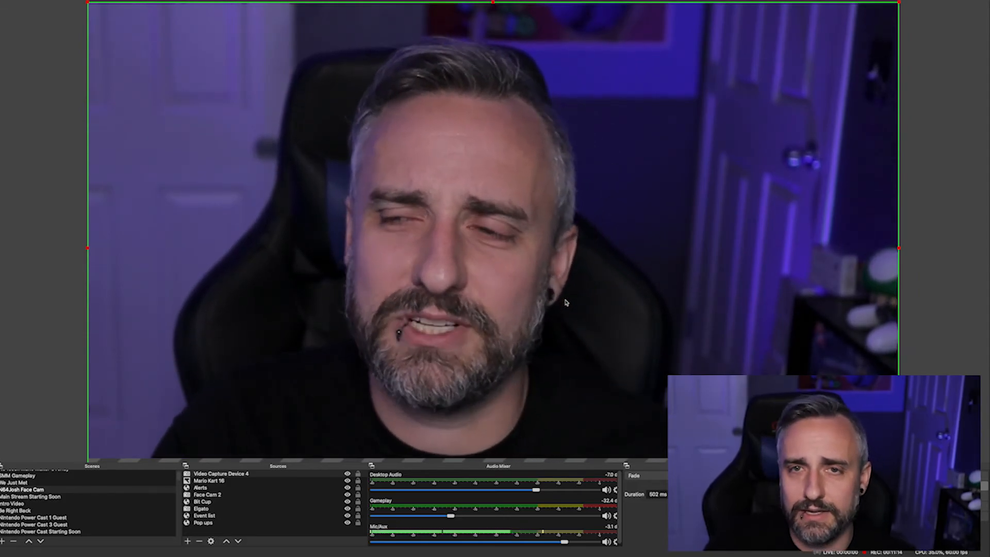
{"action": "left_click_drag", "start_coordinate": [896, 248], "coordinate": [898, 213]}
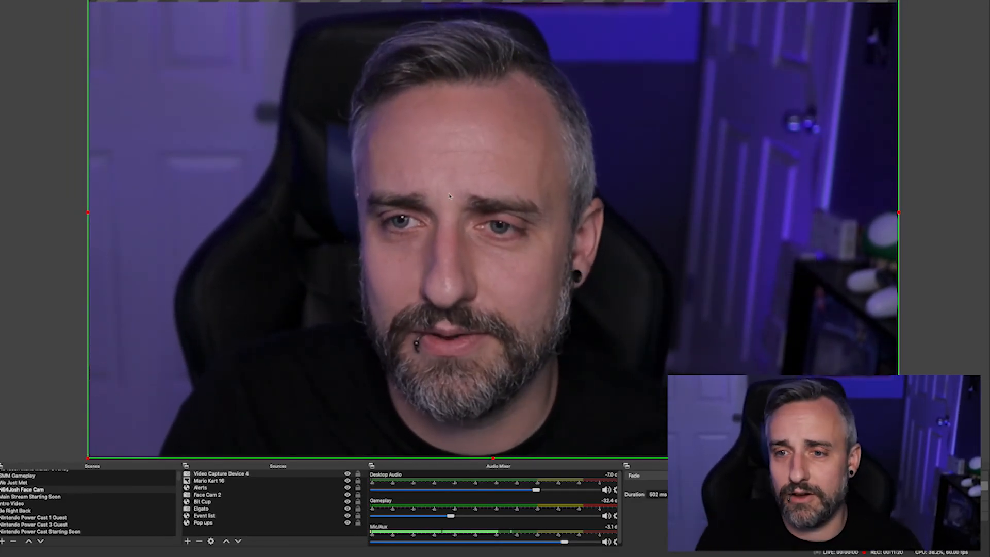
{"action": "left_click_drag", "start_coordinate": [87, 212], "coordinate": [93, 212]}
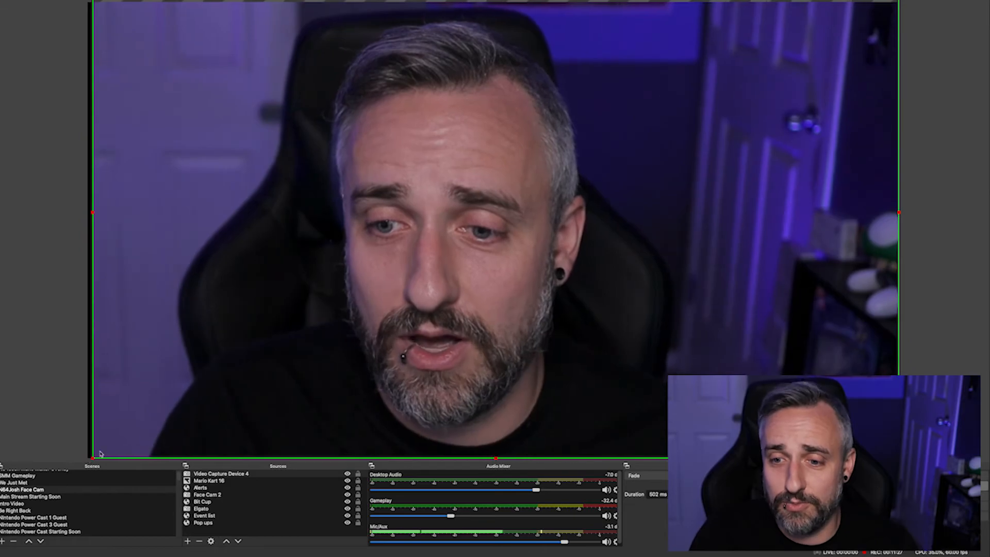
- Crop the face cam video source down to a tight close-up of the face
{"action": "left_click_drag", "start_coordinate": [100, 453], "coordinate": [543, 177]}
{"action": "left_click_drag", "start_coordinate": [898, 64], "coordinate": [766, 91]}
{"action": "left_click_drag", "start_coordinate": [771, 26], "coordinate": [616, 54]}
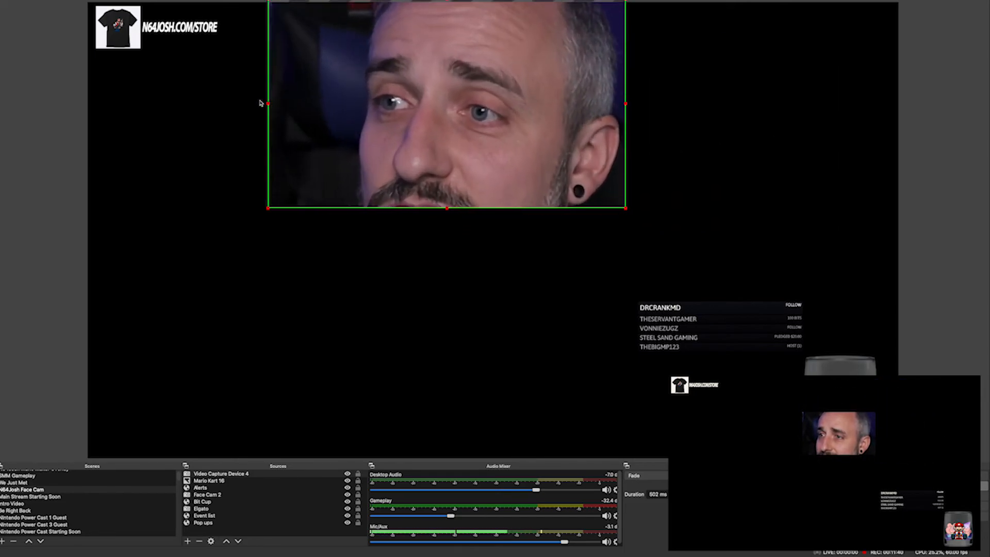
- Move the cropped face cam to the top-left corner and scale it up to fill the entire canvas
{"action": "left_click_drag", "start_coordinate": [523, 166], "coordinate": [357, 179]}
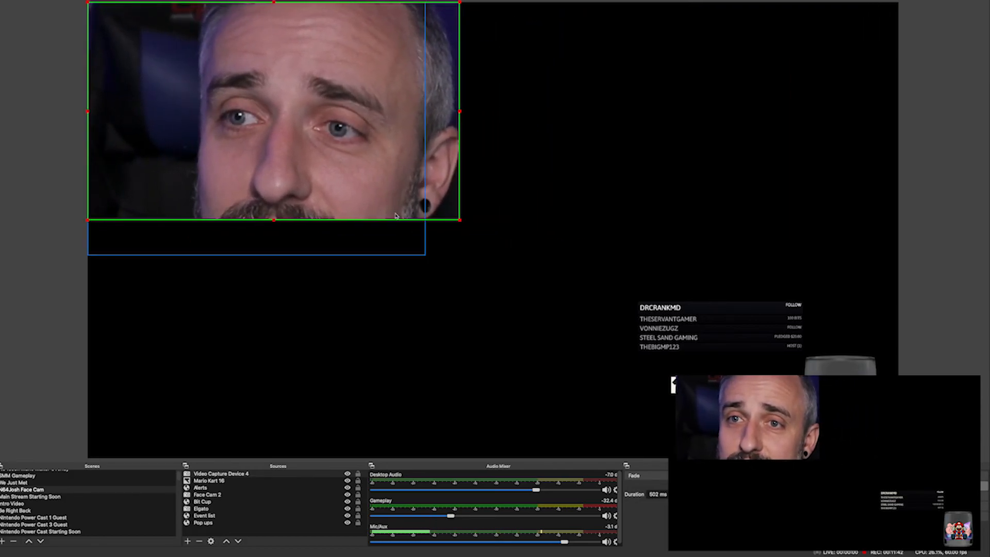
{"action": "left_click_drag", "start_coordinate": [461, 222], "coordinate": [536, 255]}
{"action": "left_click", "coordinate": [450, 211]}
{"action": "left_click_drag", "start_coordinate": [460, 222], "coordinate": [903, 479]}
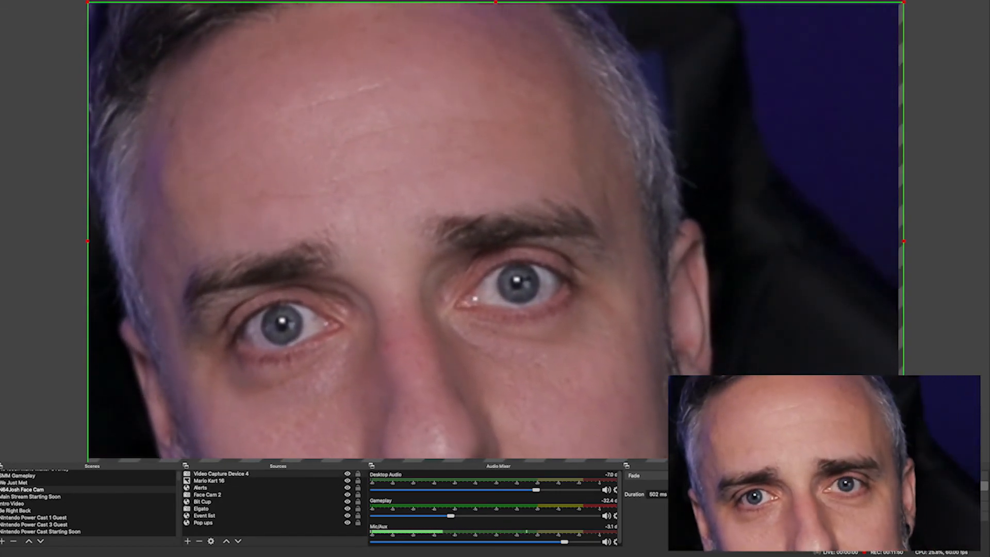